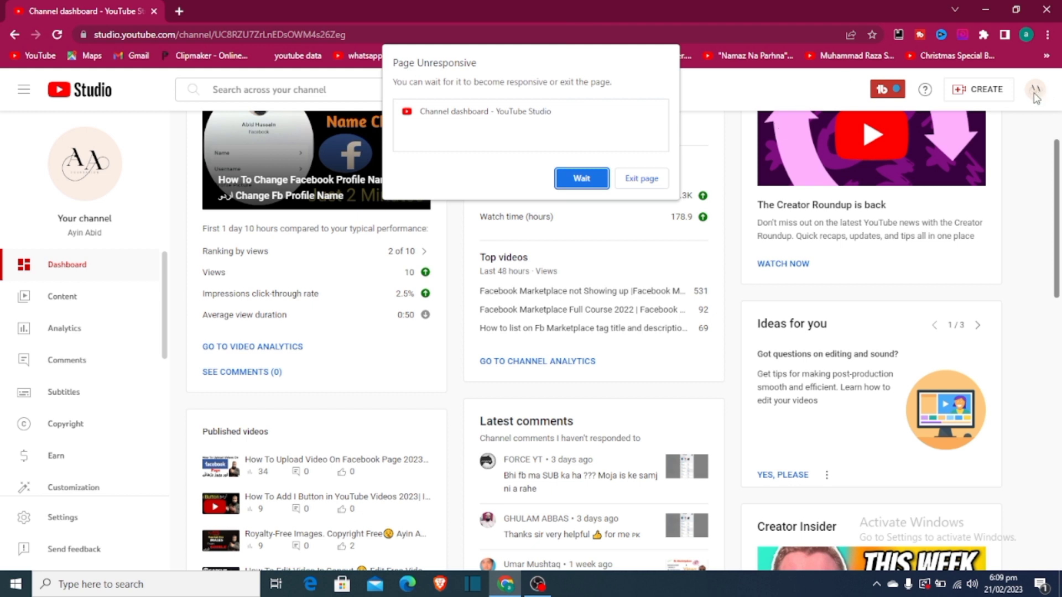
- Keep waiting for the unresponsive dashboard page, then open the channel's content list and look through the uploaded videos
{"action": "left_click", "coordinate": [582, 179]}
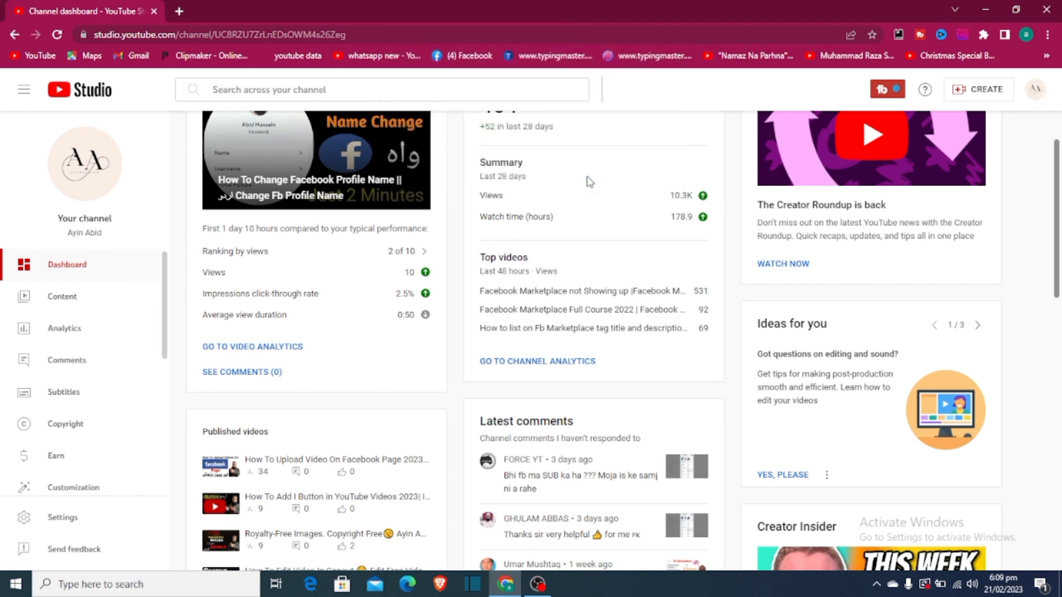
{"action": "left_click", "coordinate": [69, 299]}
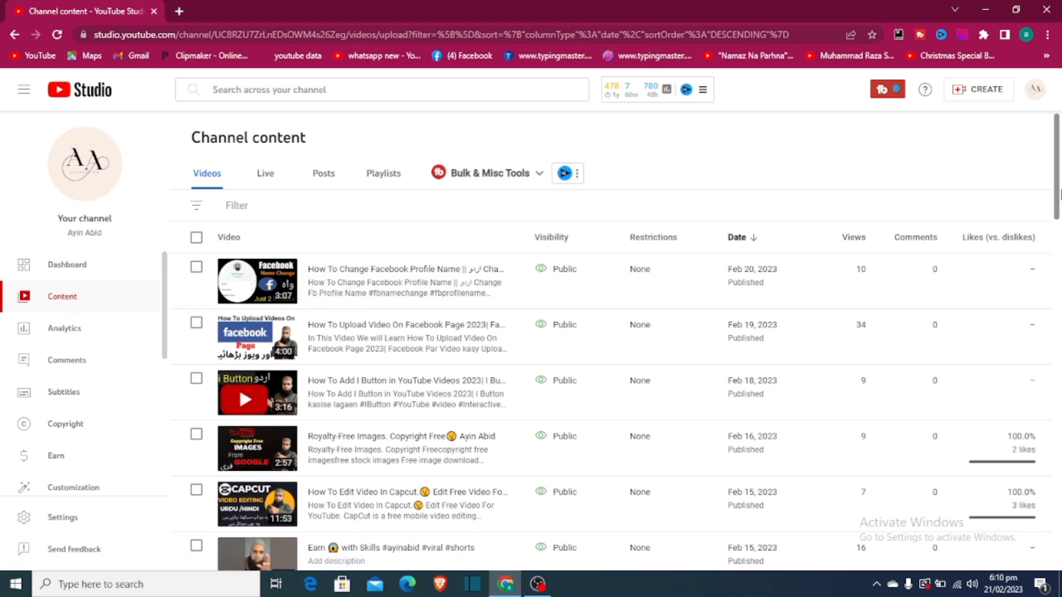
{"action": "left_click_drag", "start_coordinate": [1056, 194], "coordinate": [1056, 204]}
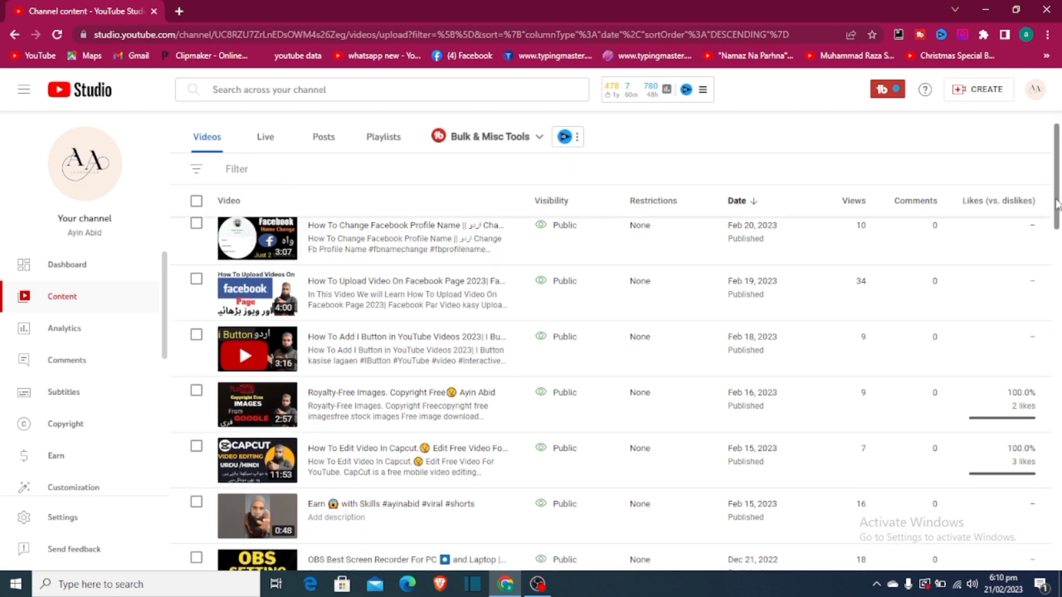
{"action": "scroll", "coordinate": [1056, 205], "scroll_direction": "down", "scroll_amount": 6}
{"action": "scroll", "coordinate": [1060, 191], "scroll_direction": "up", "scroll_amount": 6}
{"action": "left_click_drag", "start_coordinate": [1060, 191], "coordinate": [1059, 172]}
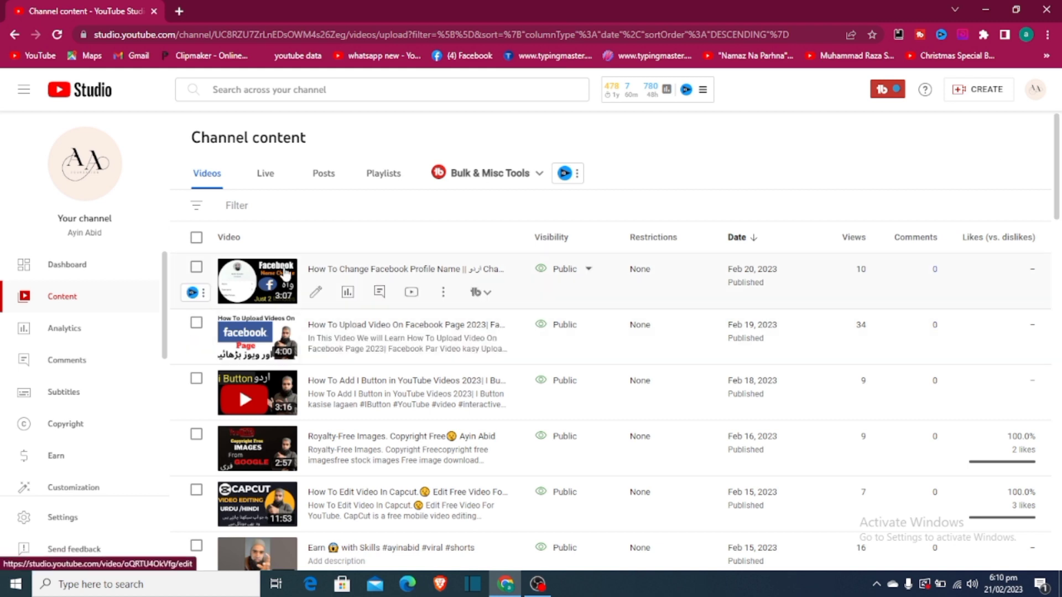
- Open the details of the video "How To Change Facebook Profile Name" and start editing its end screen
{"action": "left_click", "coordinate": [316, 293]}
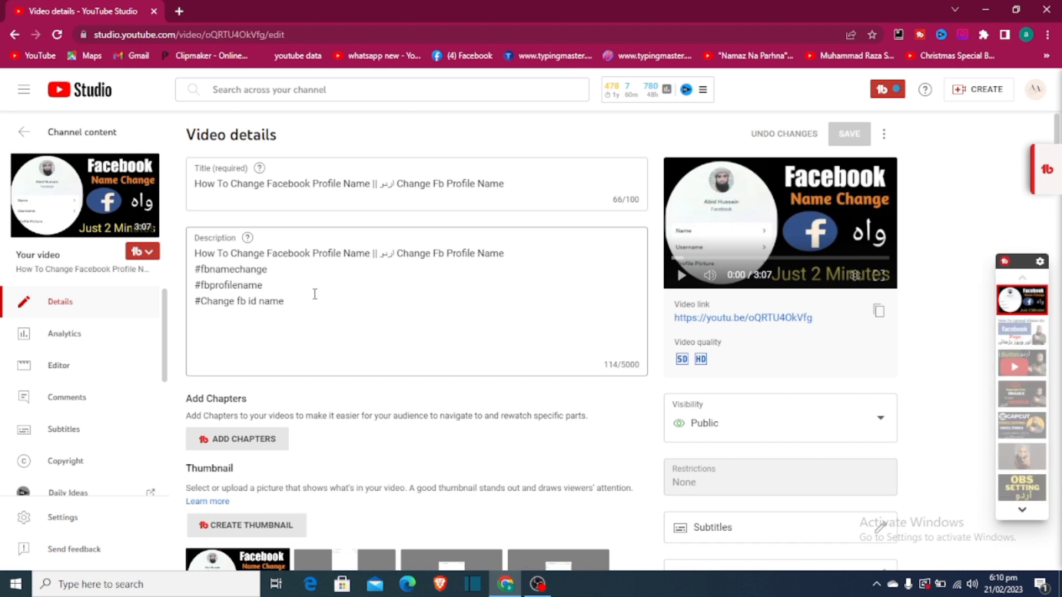
{"action": "left_click_drag", "start_coordinate": [1057, 134], "coordinate": [1058, 169]}
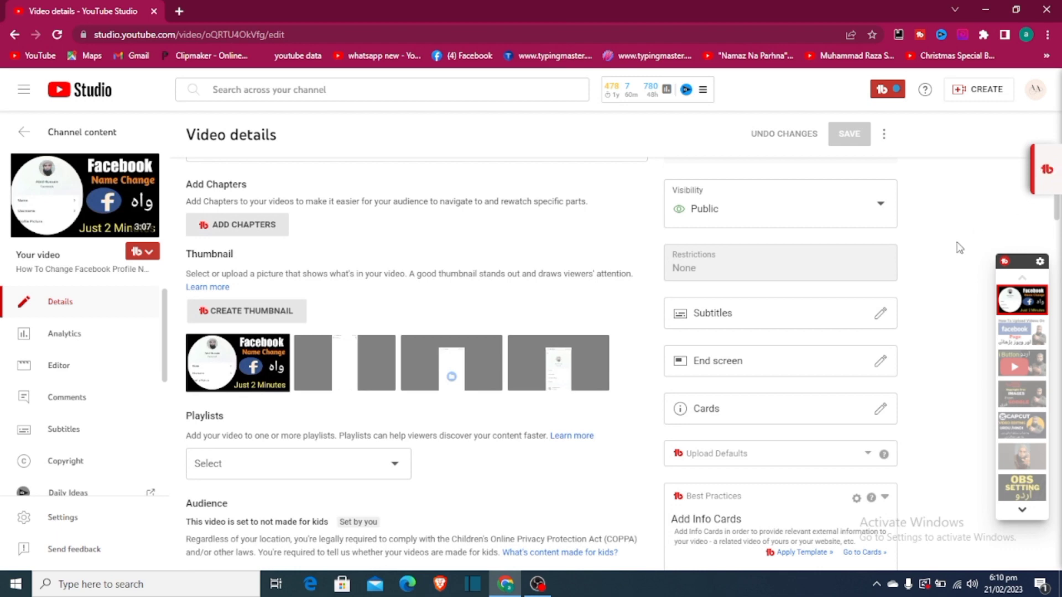
{"action": "left_click", "coordinate": [880, 362]}
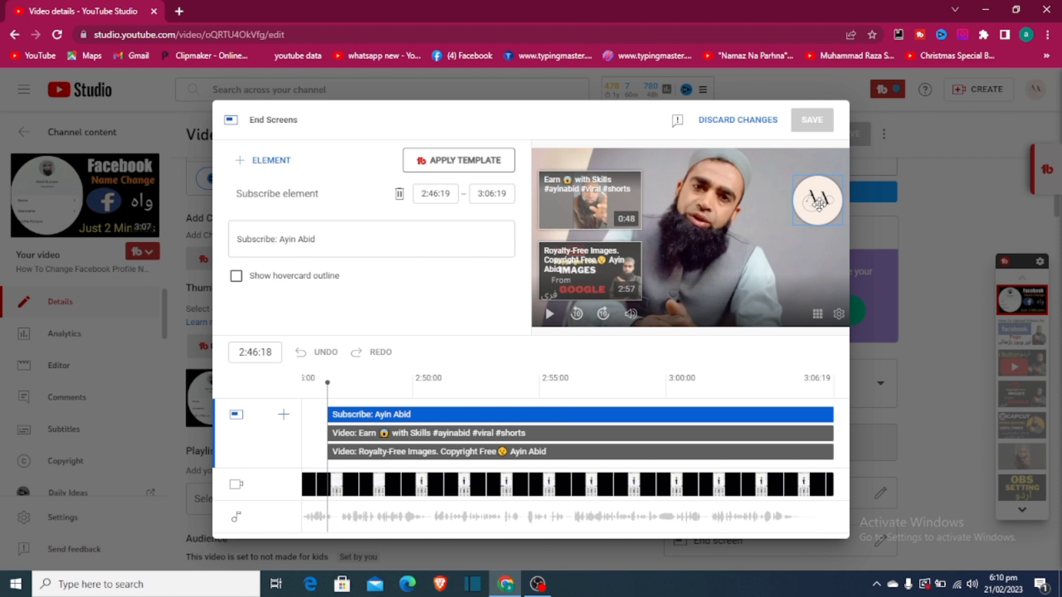
- Delete the existing subscribe element and both video elements from the end screen
{"action": "key", "text": "Delete"}
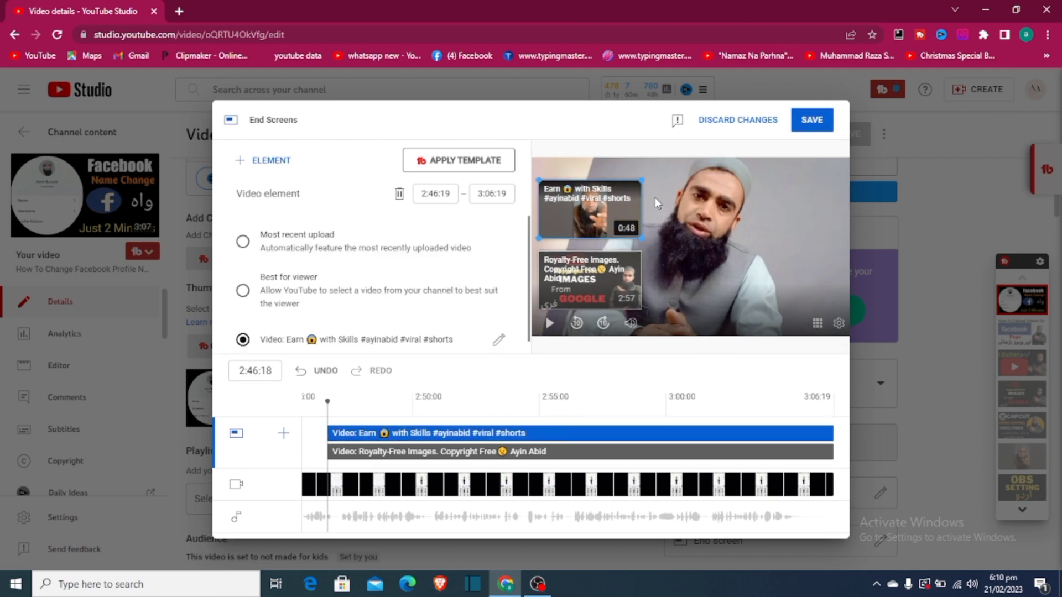
{"action": "key", "text": "Delete"}
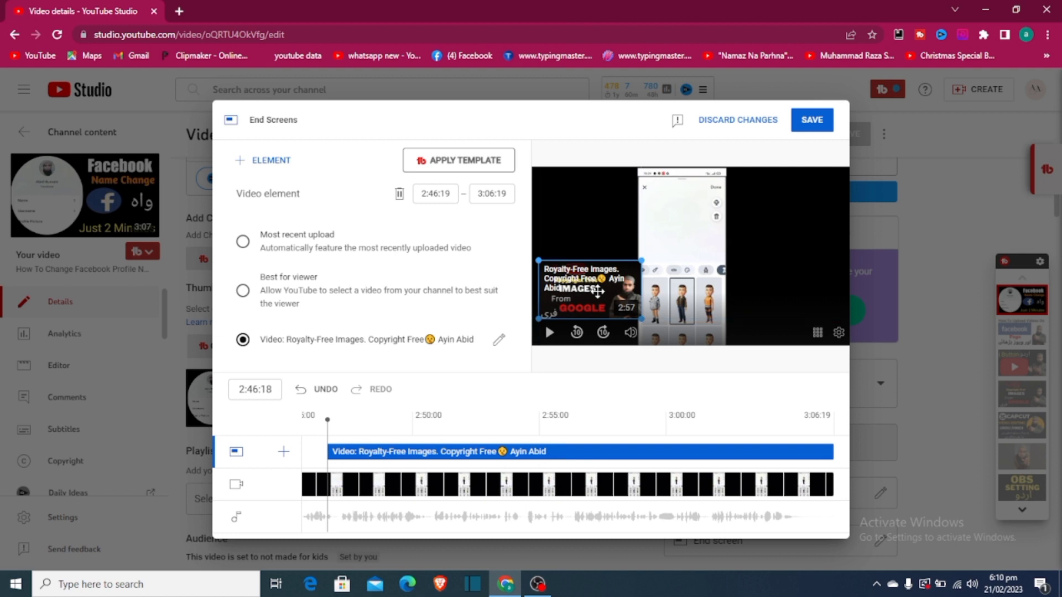
{"action": "key", "text": "Delete"}
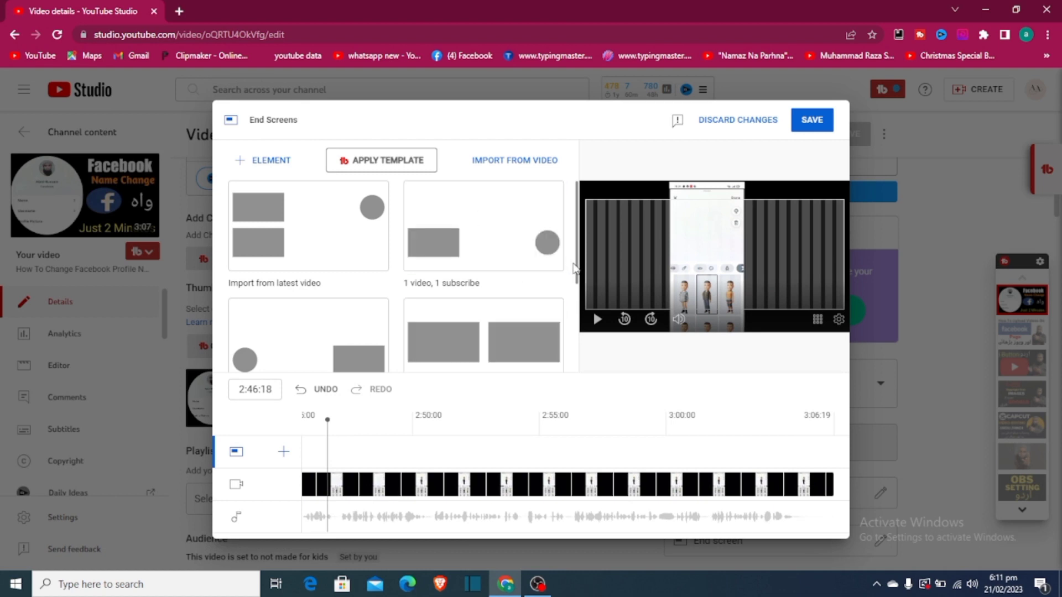
- Examine the available end screen template layouts, such as 1 video with 1 subscribe, 1 playlist with 1 subscribe, and 2 videos
{"action": "scroll", "coordinate": [576, 271], "scroll_direction": "down", "scroll_amount": 1}
{"action": "left_click_drag", "start_coordinate": [577, 271], "coordinate": [573, 235]}
{"action": "scroll", "coordinate": [573, 236], "scroll_direction": "down", "scroll_amount": 3}
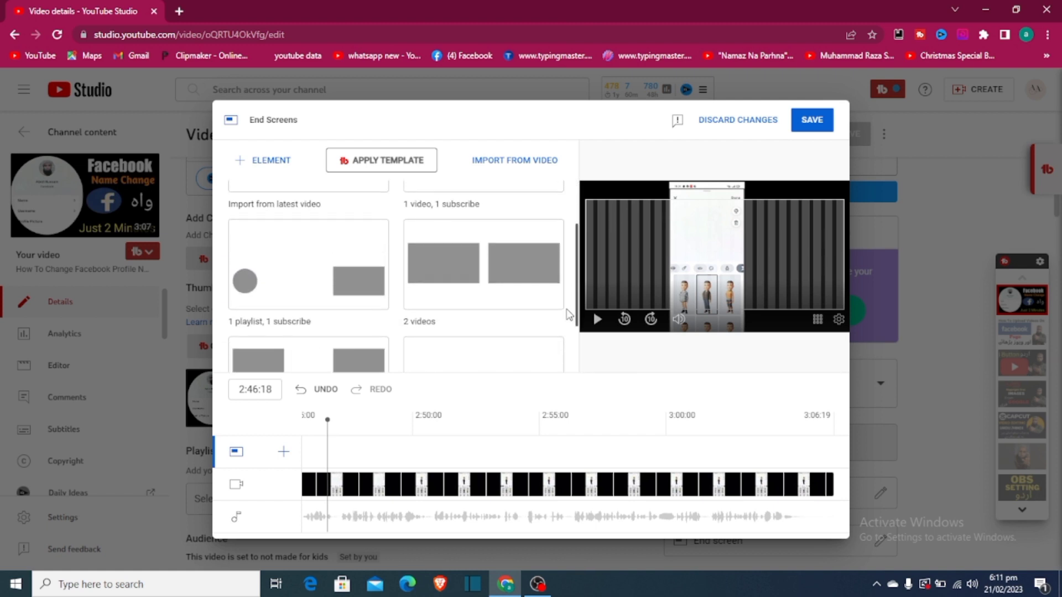
{"action": "scroll", "coordinate": [569, 239], "scroll_direction": "up", "scroll_amount": 3}
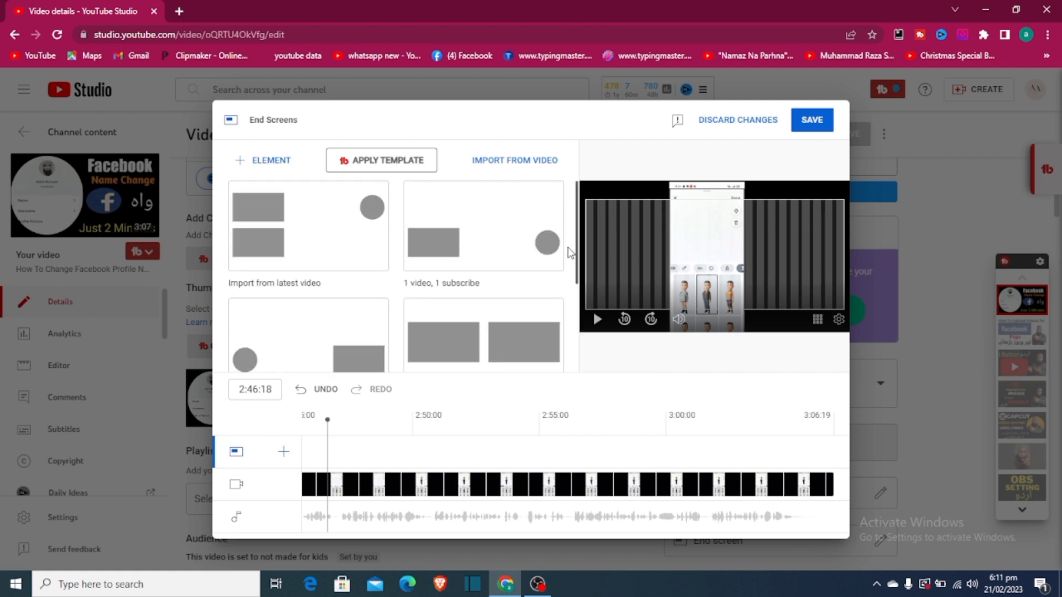
{"action": "scroll", "coordinate": [572, 299], "scroll_direction": "down", "scroll_amount": 3}
{"action": "scroll", "coordinate": [573, 306], "scroll_direction": "up", "scroll_amount": 3}
{"action": "scroll", "coordinate": [572, 343], "scroll_direction": "down", "scroll_amount": 5}
{"action": "scroll", "coordinate": [581, 247], "scroll_direction": "up", "scroll_amount": 5}
{"action": "scroll", "coordinate": [570, 354], "scroll_direction": "down", "scroll_amount": 5}
{"action": "scroll", "coordinate": [564, 209], "scroll_direction": "up", "scroll_amount": 5}
{"action": "scroll", "coordinate": [563, 294], "scroll_direction": "down", "scroll_amount": 1}
{"action": "scroll", "coordinate": [563, 294], "scroll_direction": "up", "scroll_amount": 2}
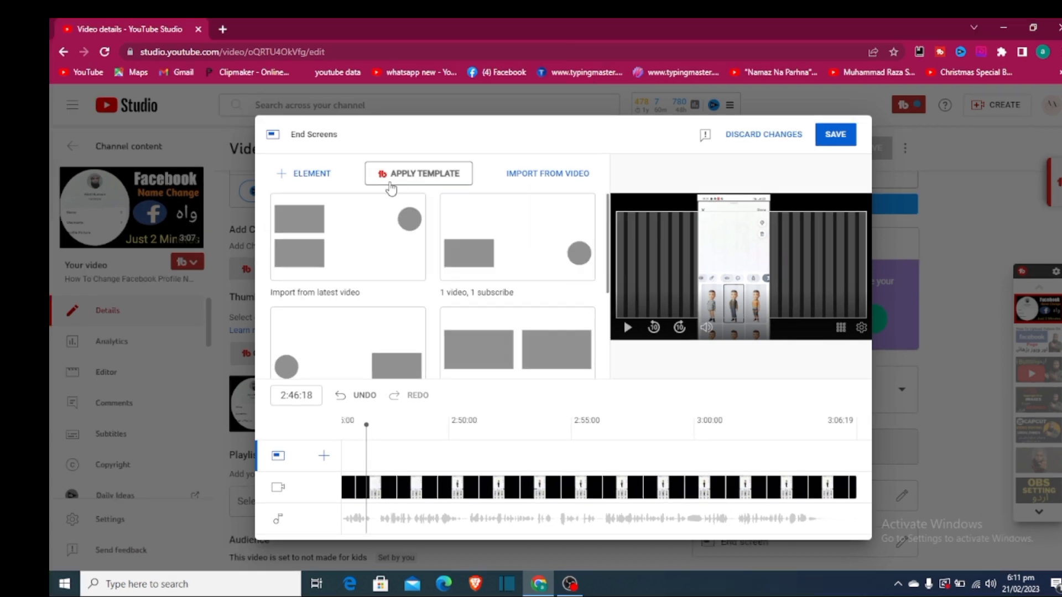
- Add a video element to the end screen and move the playhead close to the end of the timeline
{"action": "left_click", "coordinate": [313, 174]}
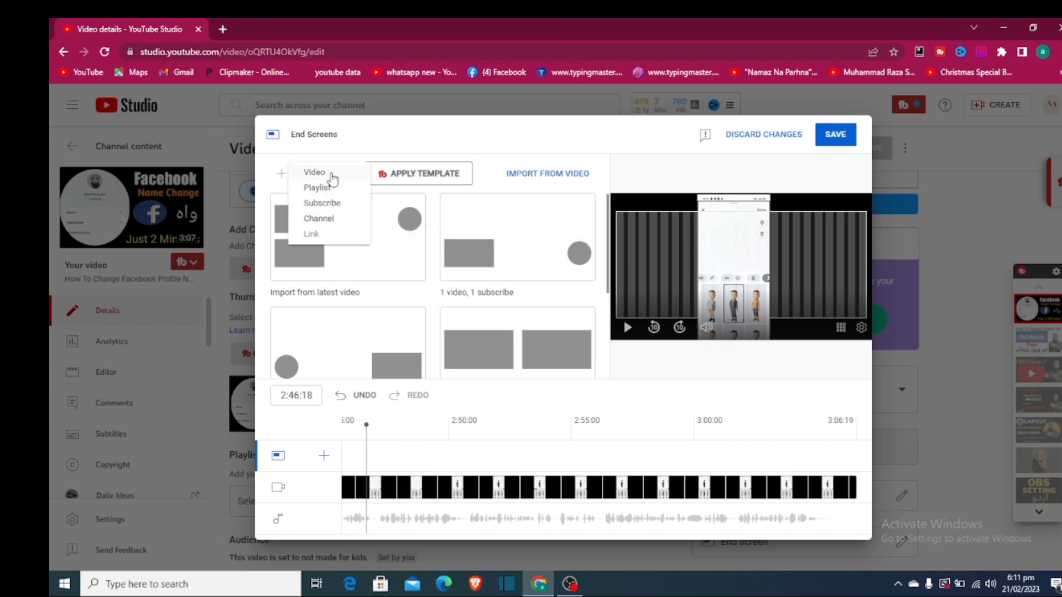
{"action": "left_click", "coordinate": [314, 172]}
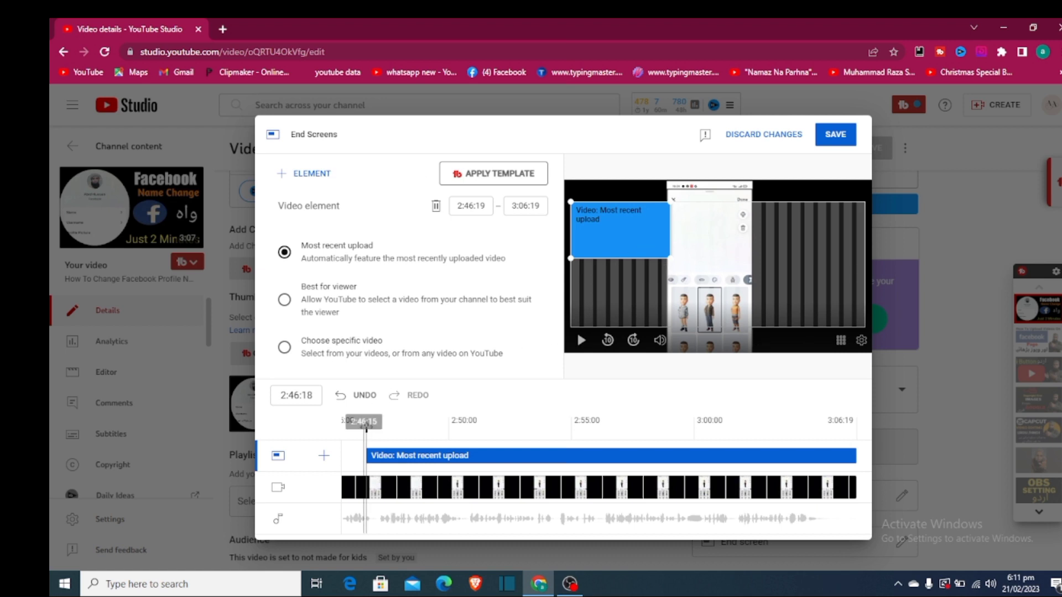
{"action": "left_click_drag", "start_coordinate": [366, 428], "coordinate": [830, 432]}
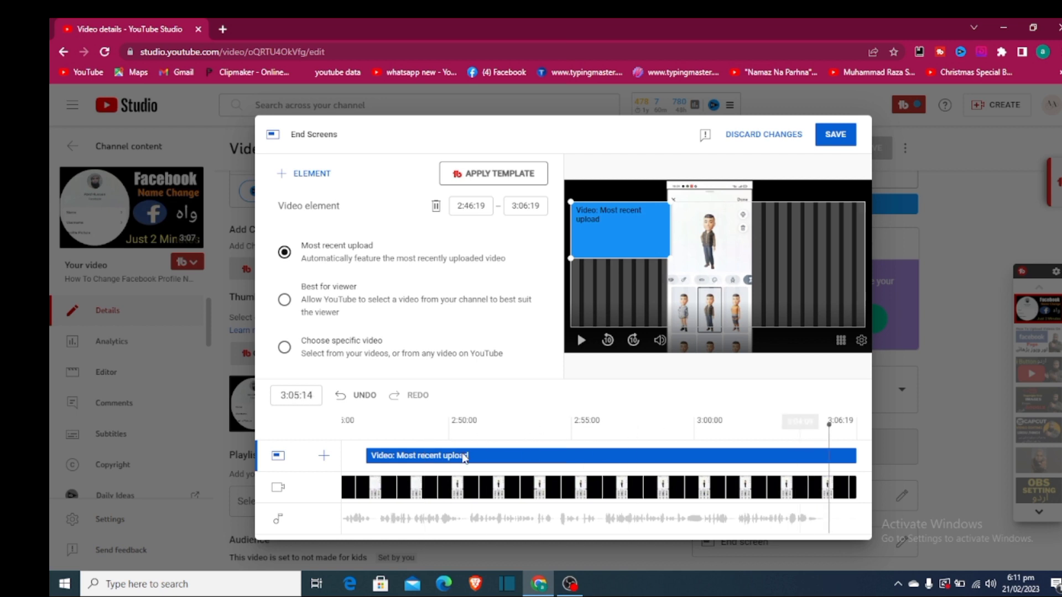
{"action": "left_click", "coordinate": [313, 398]}
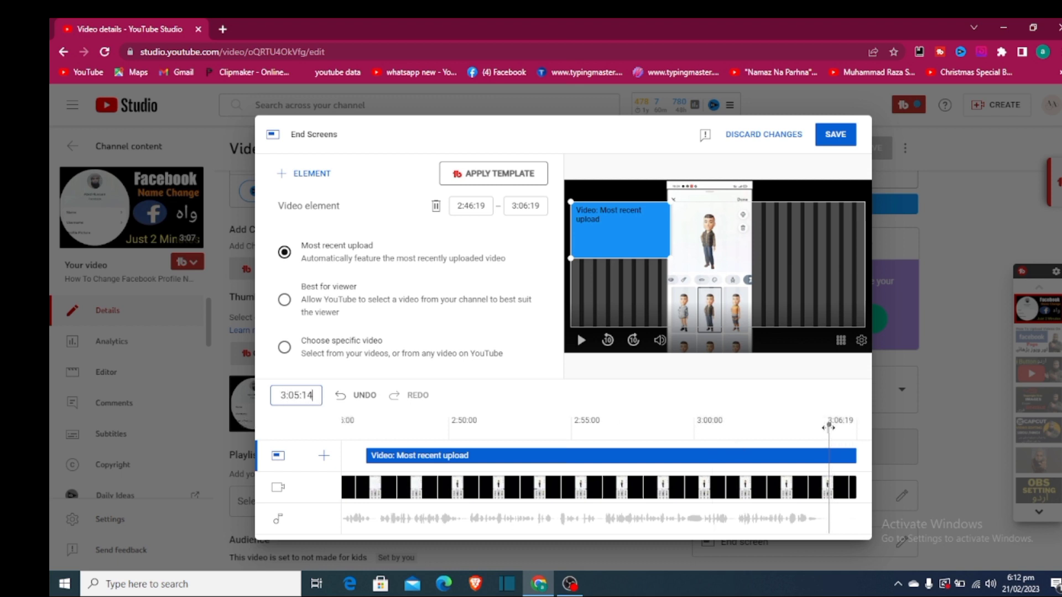
{"action": "left_click_drag", "start_coordinate": [830, 428], "coordinate": [815, 443]}
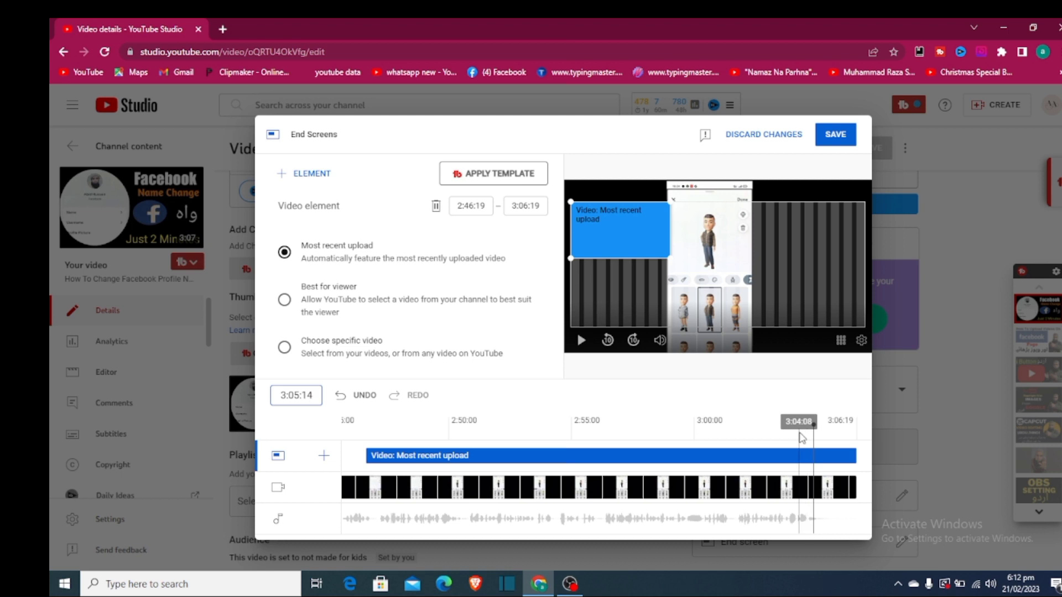
- Make the video element feature the specific video "How To Upload Video On Facebook Page 2023"
{"action": "left_click", "coordinate": [326, 345]}
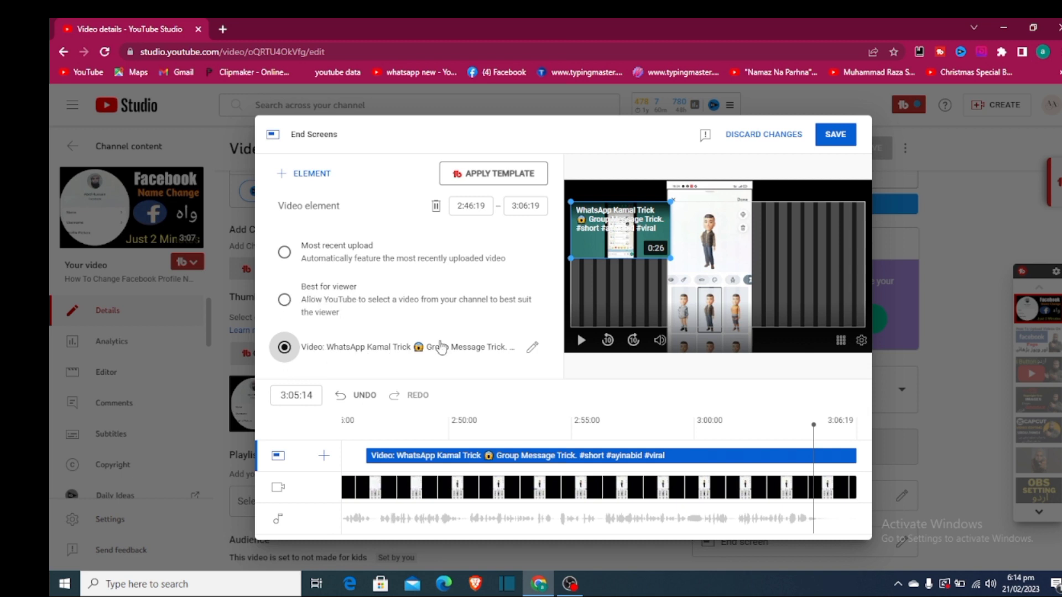
{"action": "left_click", "coordinate": [532, 351]}
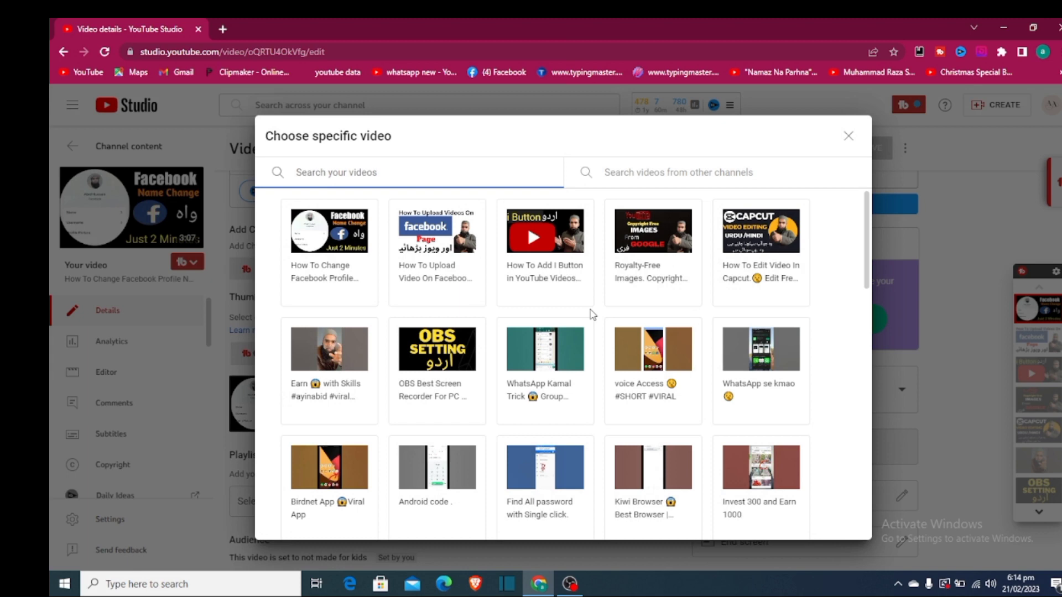
{"action": "left_click", "coordinate": [424, 253]}
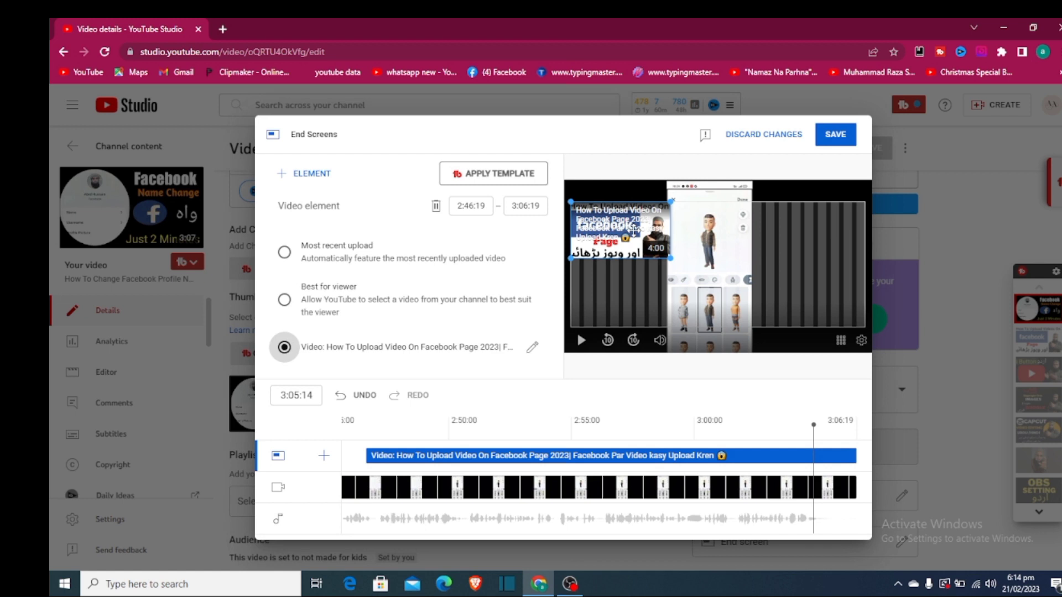
- Add a subscribe element to the end screen alongside the video element
{"action": "left_click", "coordinate": [325, 459]}
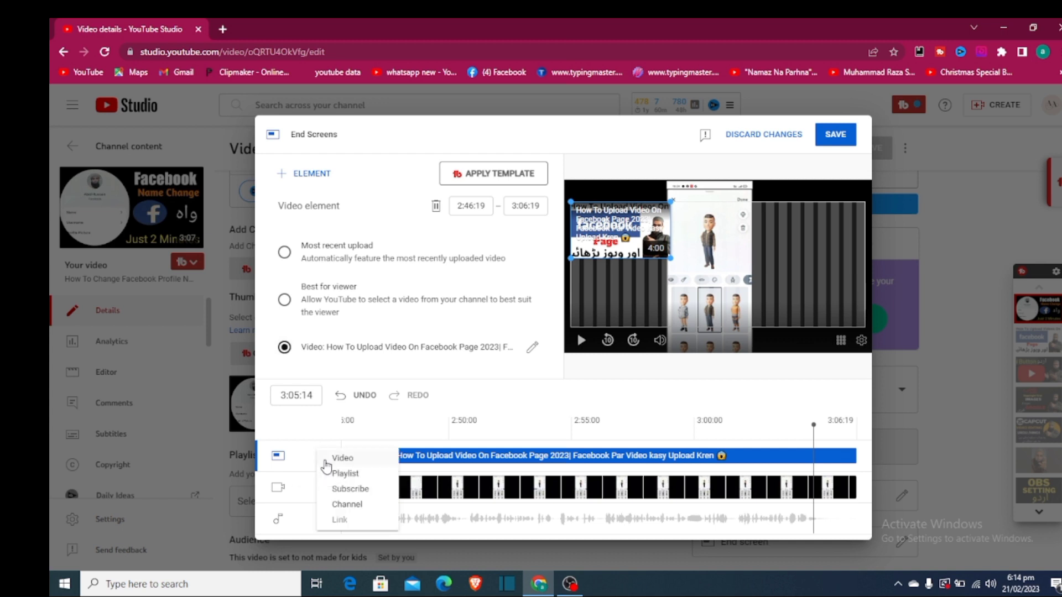
{"action": "left_click", "coordinate": [349, 491]}
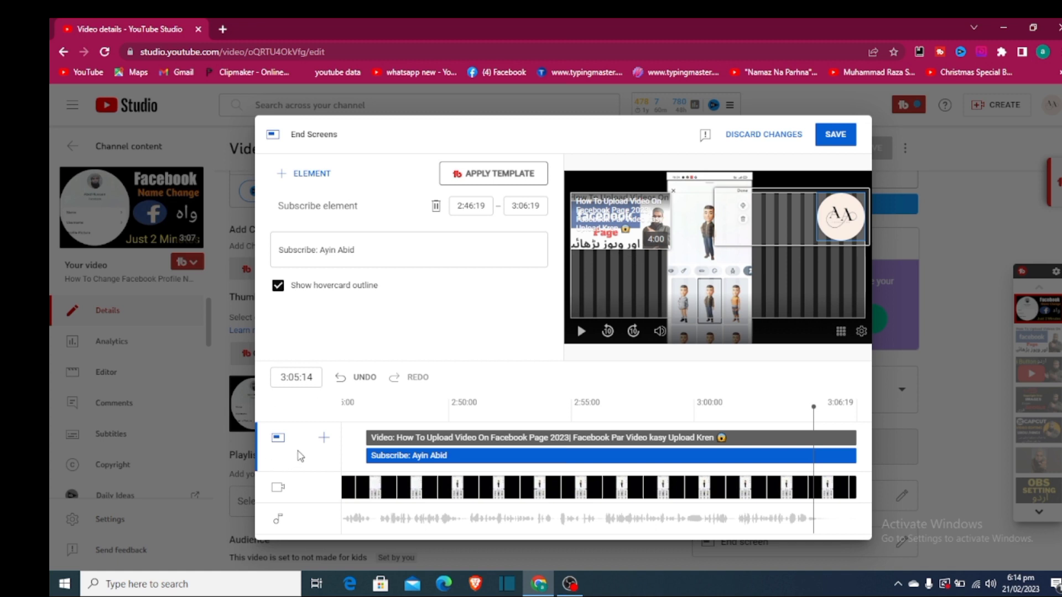
- Open the choice of element types for adding another end screen element
{"action": "left_click", "coordinate": [324, 438]}
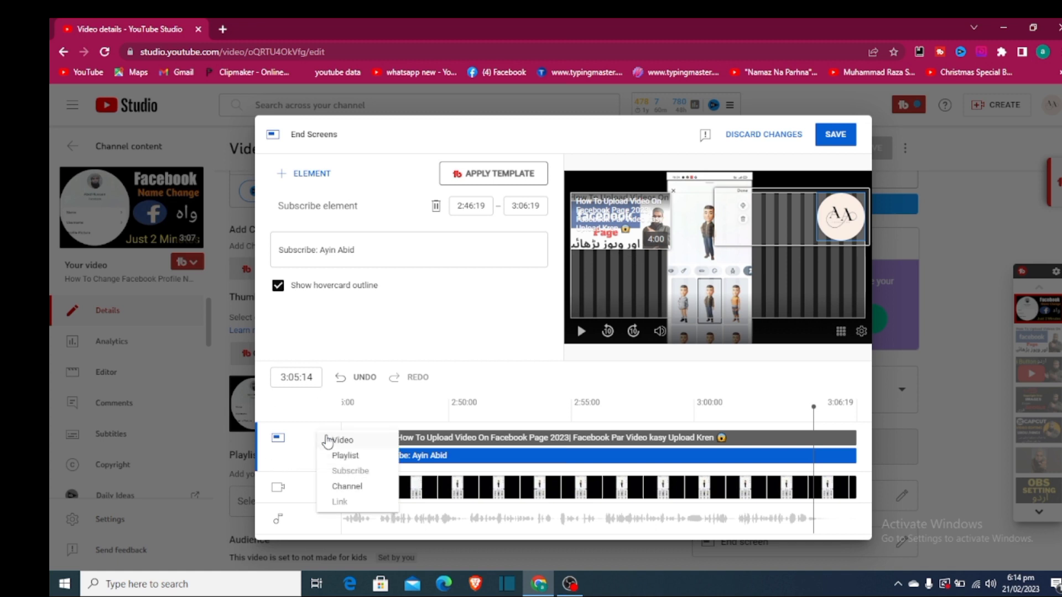